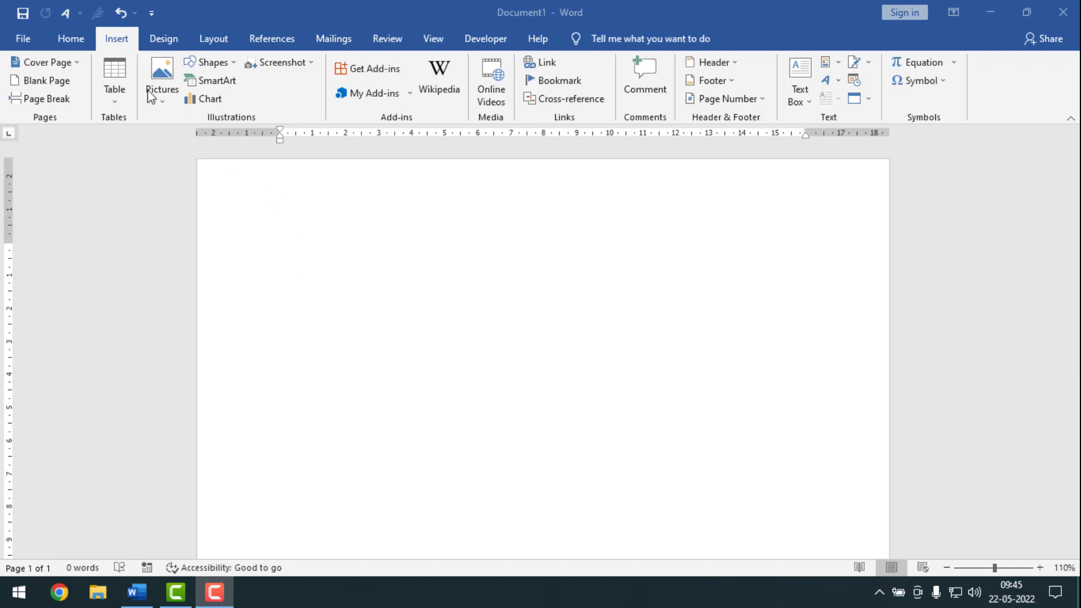
Insert a 3x3 table and set the whole table's font size to 72 to enlarge its rows
{"action": "left_click", "coordinate": [116, 101]}
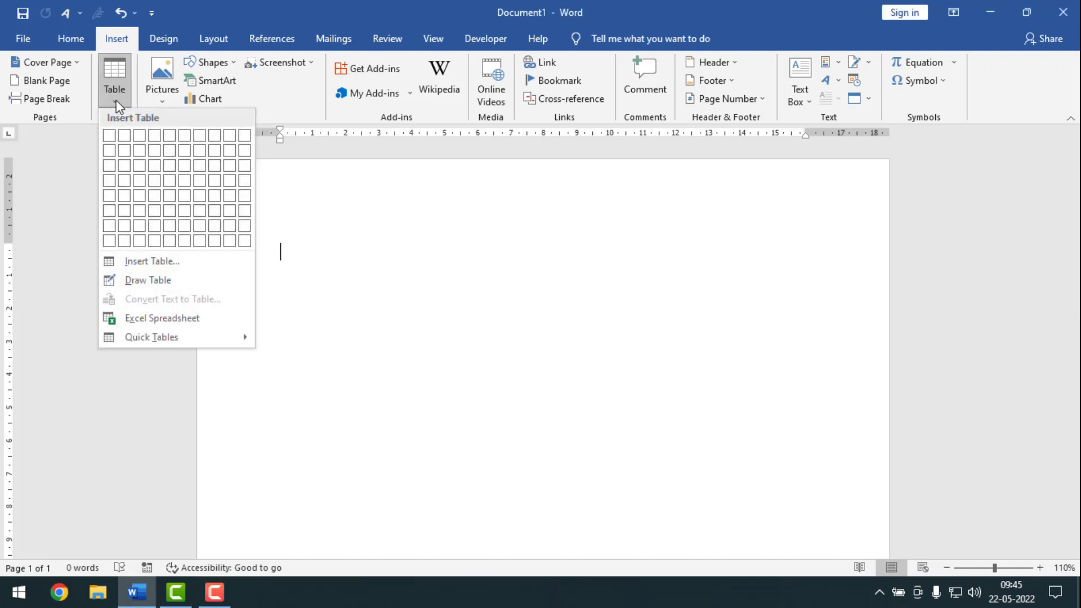
{"action": "left_click", "coordinate": [139, 167]}
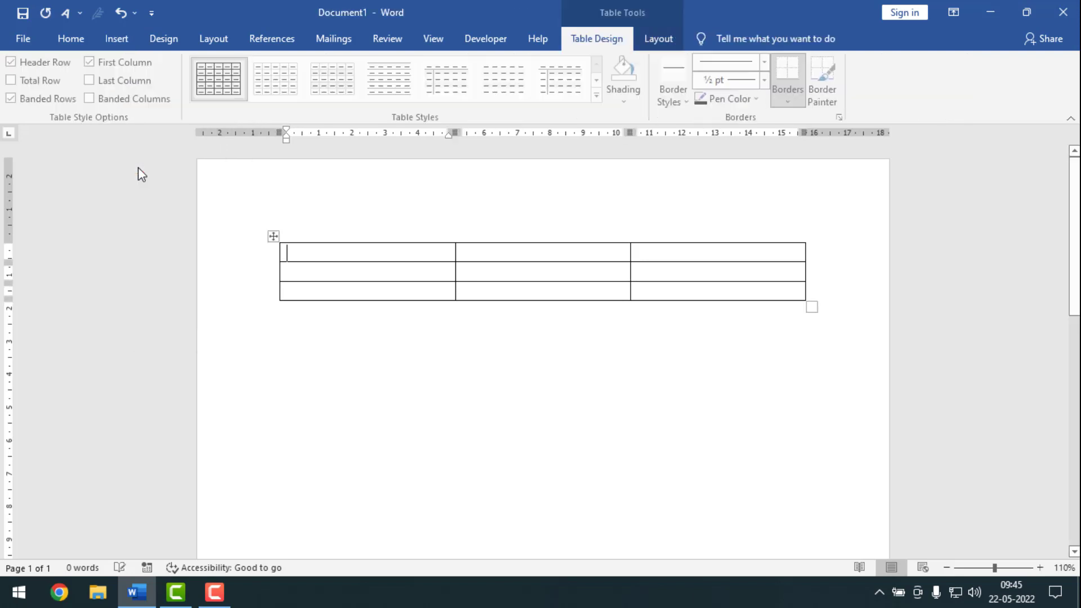
{"action": "left_click", "coordinate": [273, 237]}
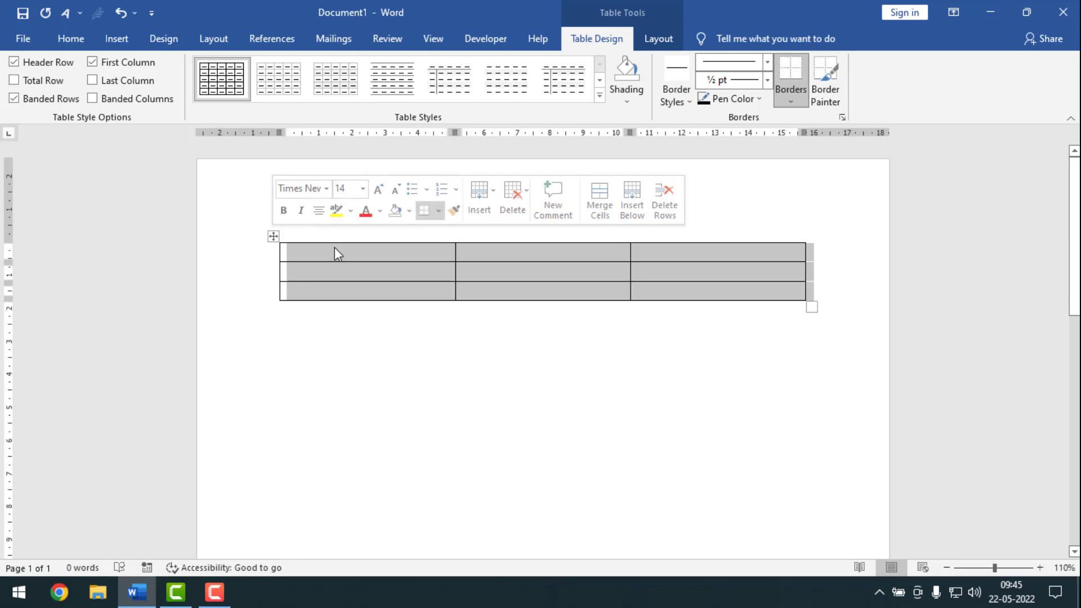
{"action": "left_click", "coordinate": [74, 40]}
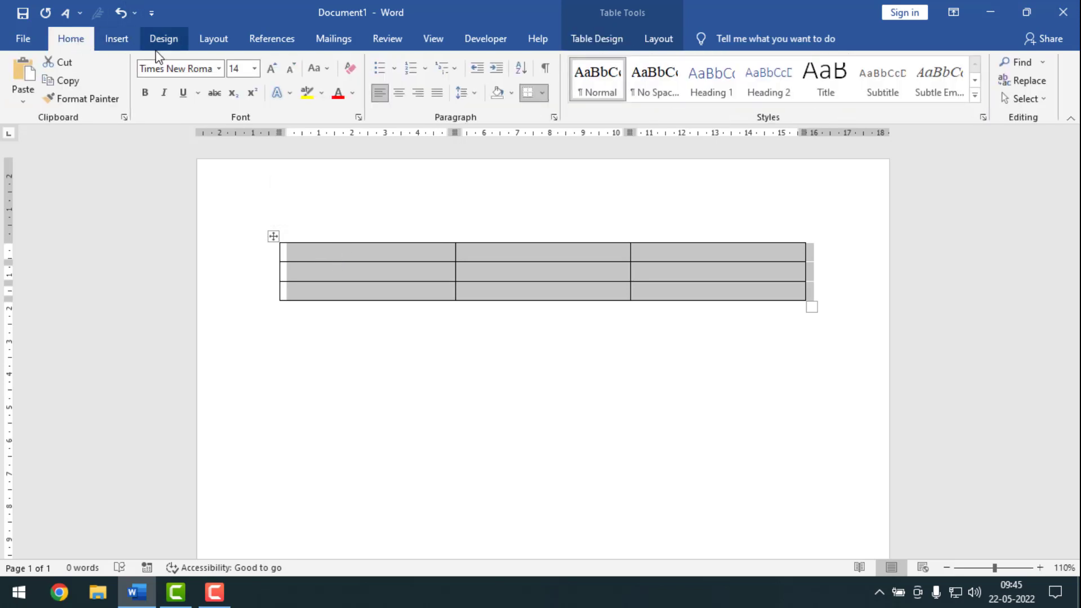
{"action": "left_click", "coordinate": [254, 69]}
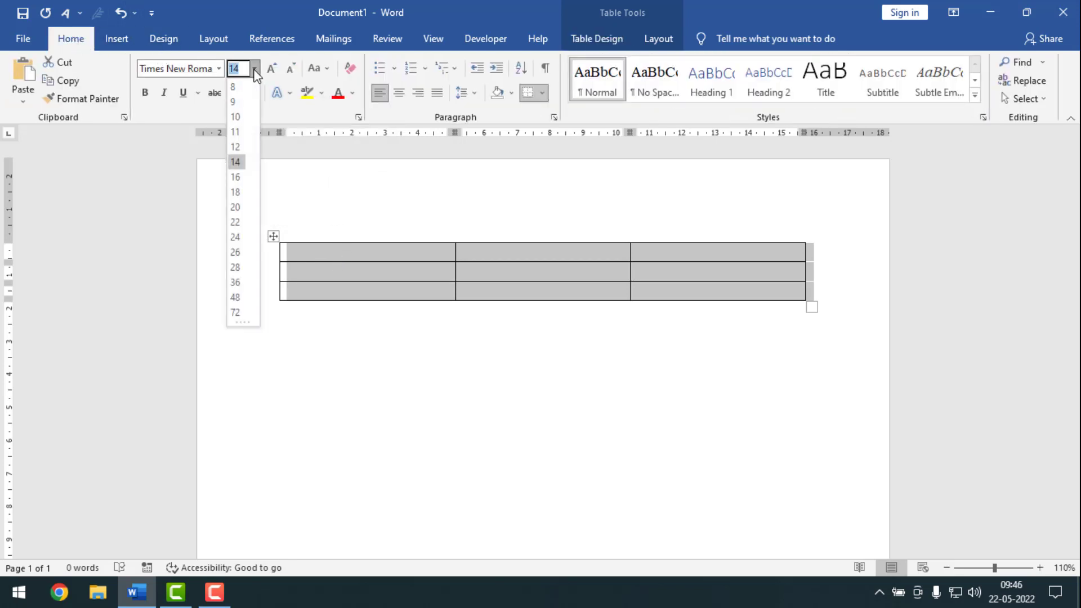
{"action": "left_click", "coordinate": [237, 313]}
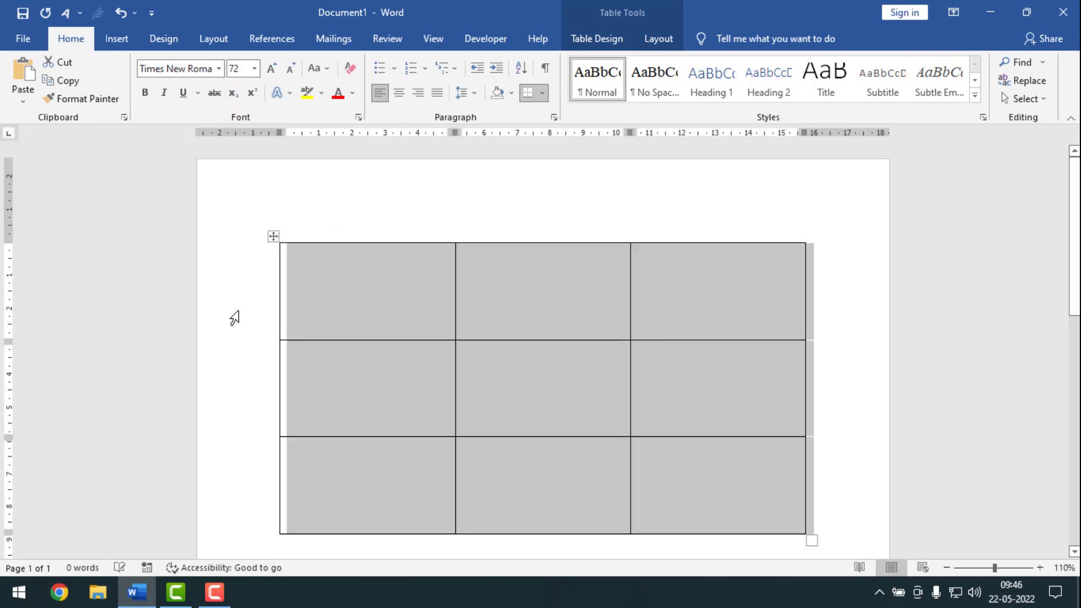
Type HELLO in the table's first cell
{"action": "left_click", "coordinate": [347, 296]}
{"action": "key", "text": "ctrl+z"}
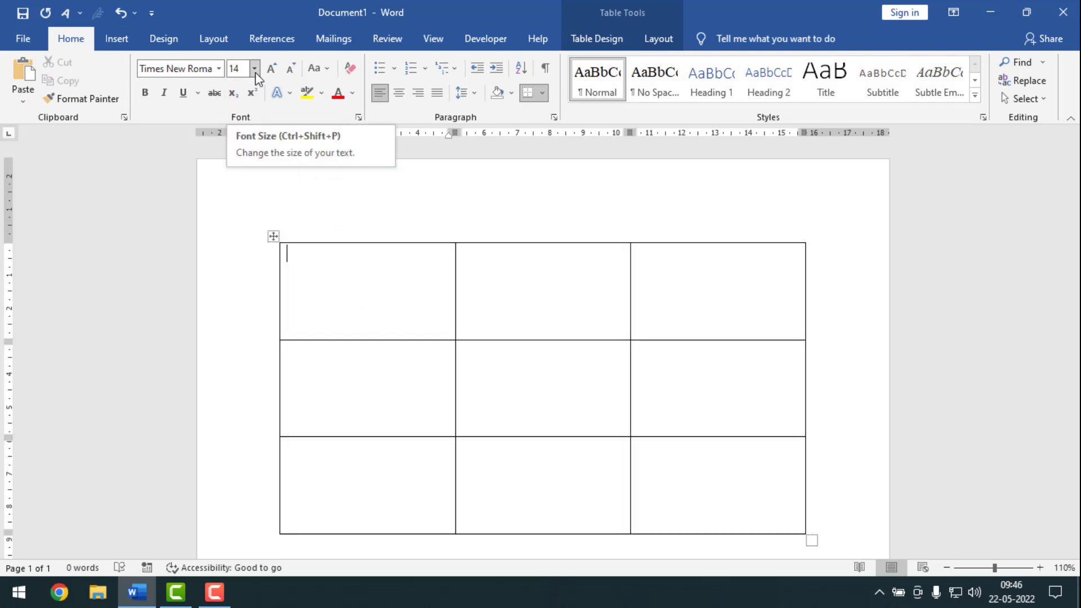
{"action": "type", "text": "HELLO"}
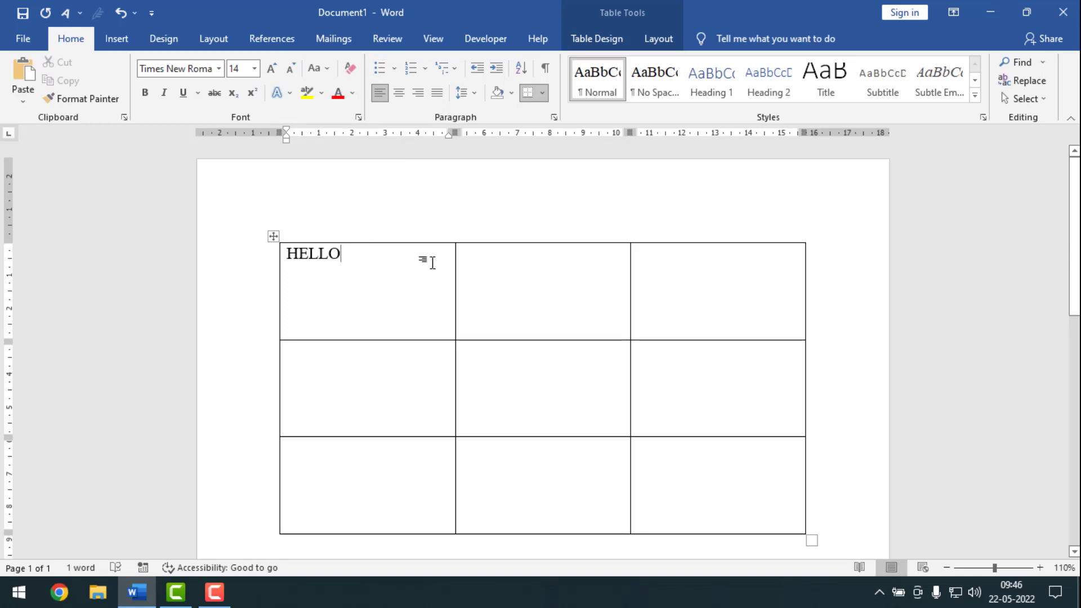
{"action": "left_click_drag", "start_coordinate": [341, 253], "coordinate": [282, 254]}
{"action": "key", "text": "ctrl+c"}
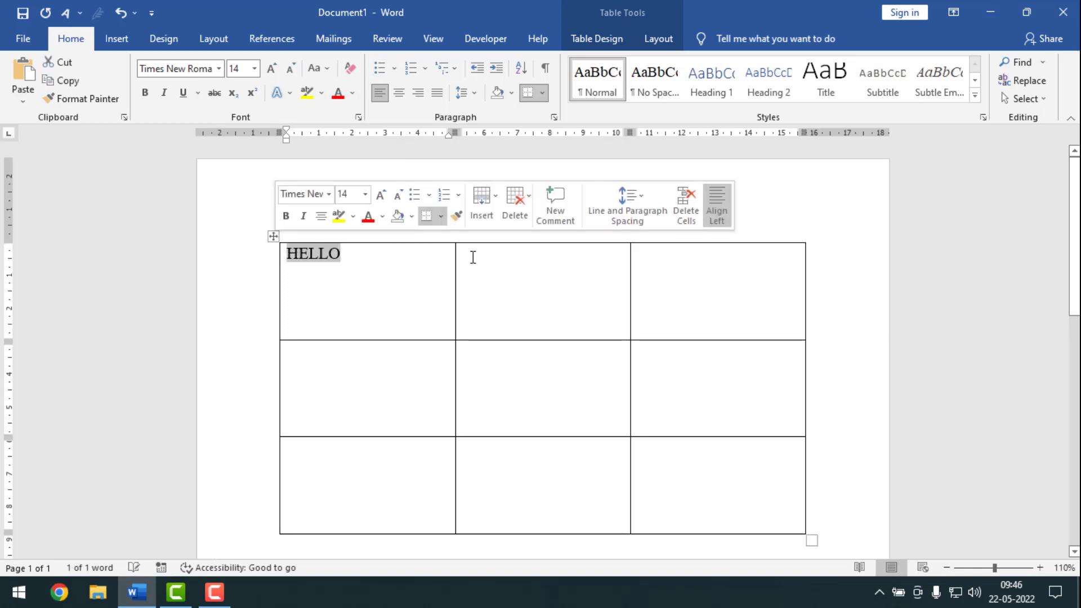
{"action": "right_click", "coordinate": [318, 254]}
{"action": "left_click", "coordinate": [358, 265]}
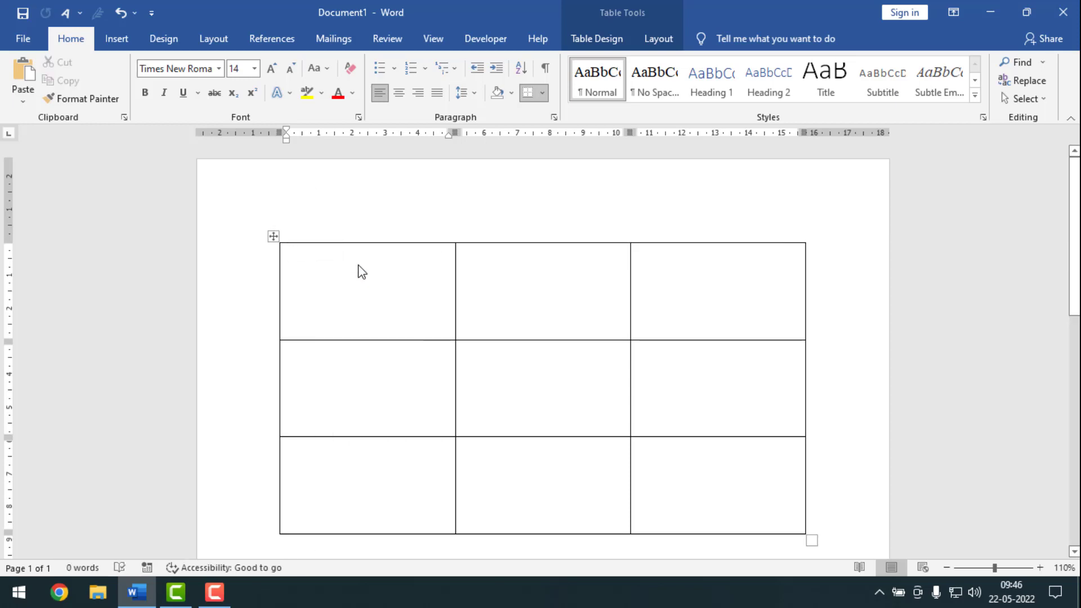
Draw a text box in the first cell, paste HELLO into it, and make it shorter
{"action": "left_click", "coordinate": [116, 37]}
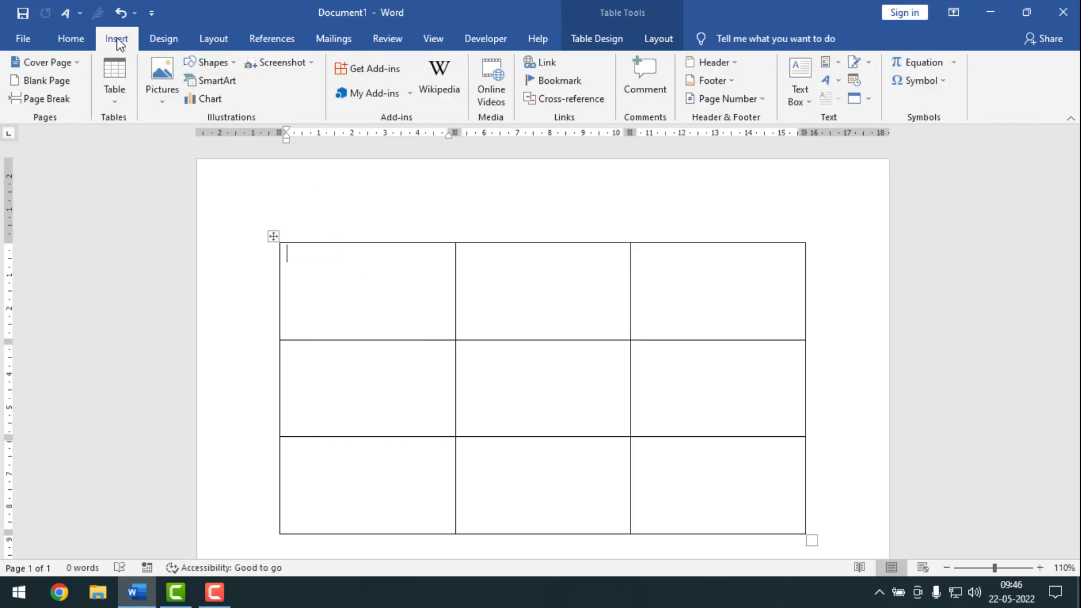
{"action": "left_click", "coordinate": [809, 101]}
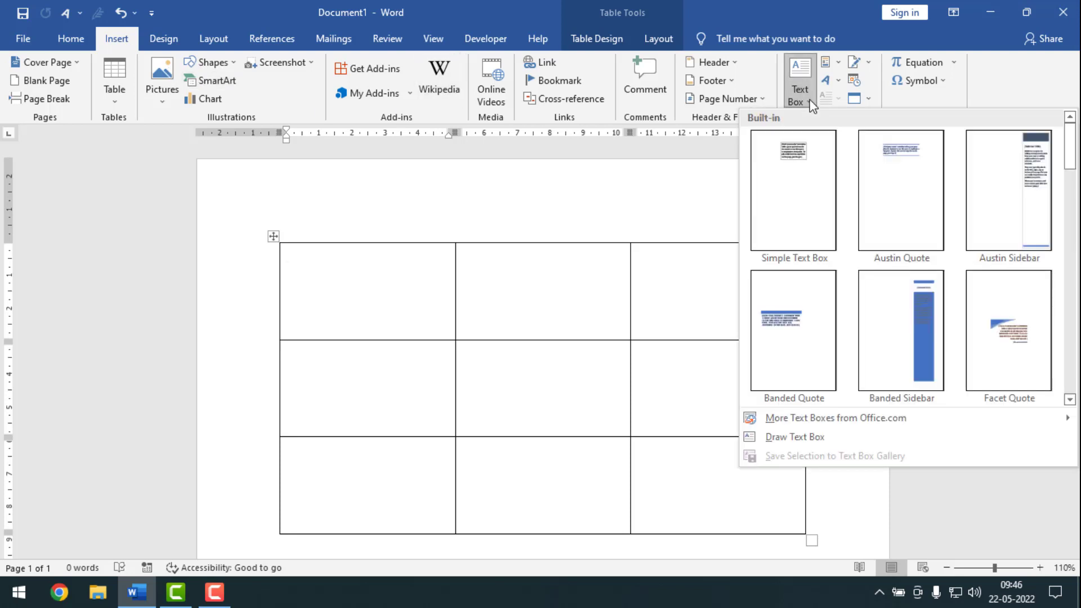
{"action": "left_click", "coordinate": [813, 438]}
{"action": "left_click_drag", "start_coordinate": [296, 266], "coordinate": [445, 331]}
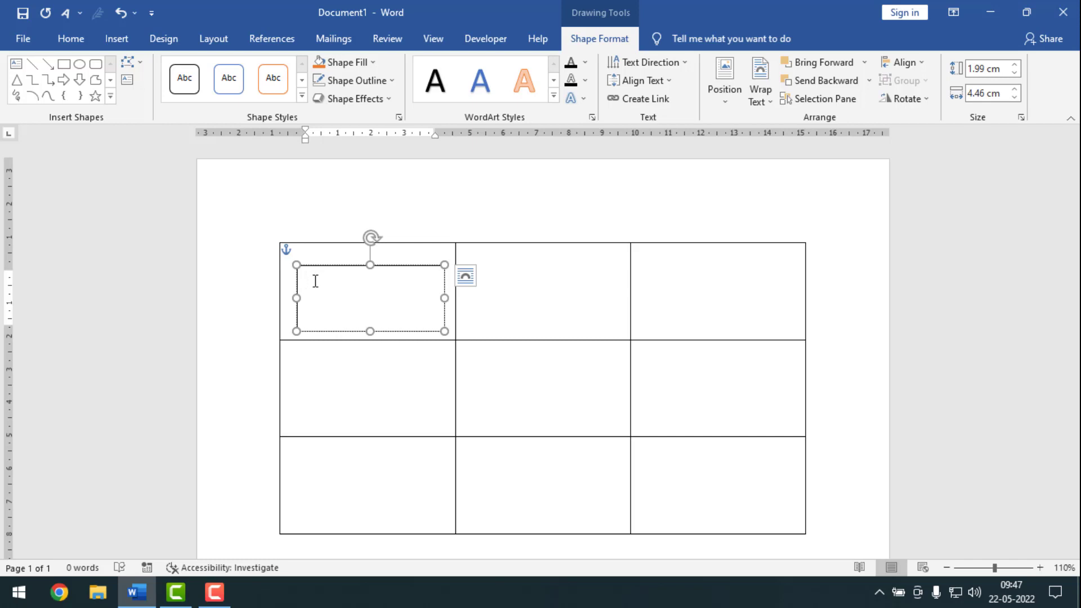
{"action": "key", "text": "ctrl+v"}
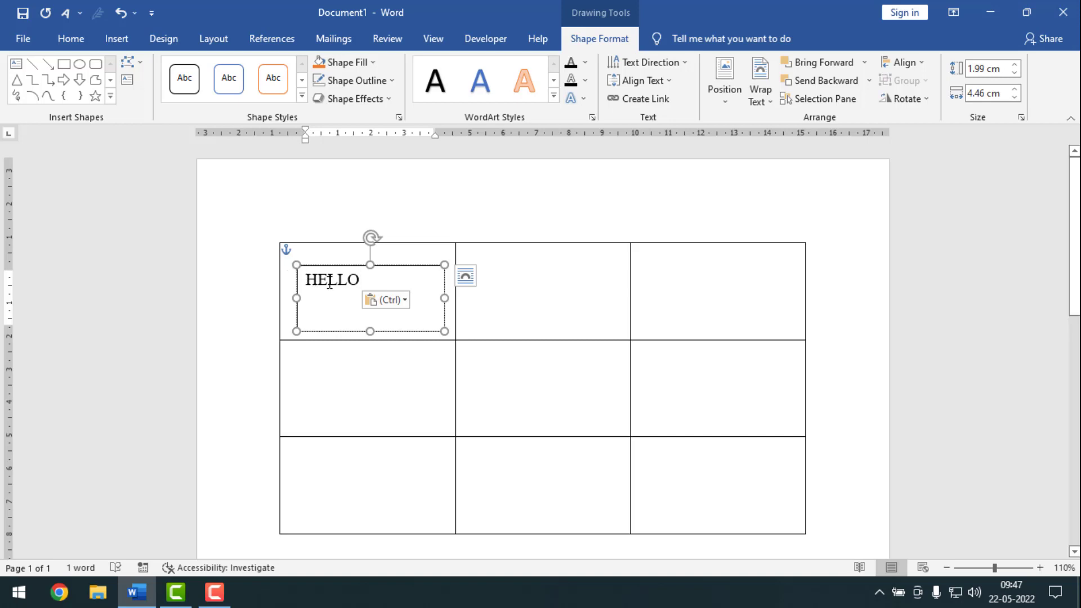
{"action": "left_click_drag", "start_coordinate": [370, 332], "coordinate": [372, 297]}
Narrow the HELLO box, tilt it about 30° counter-clockwise, and move it lower in the cell
{"action": "left_click_drag", "start_coordinate": [443, 289], "coordinate": [376, 295]}
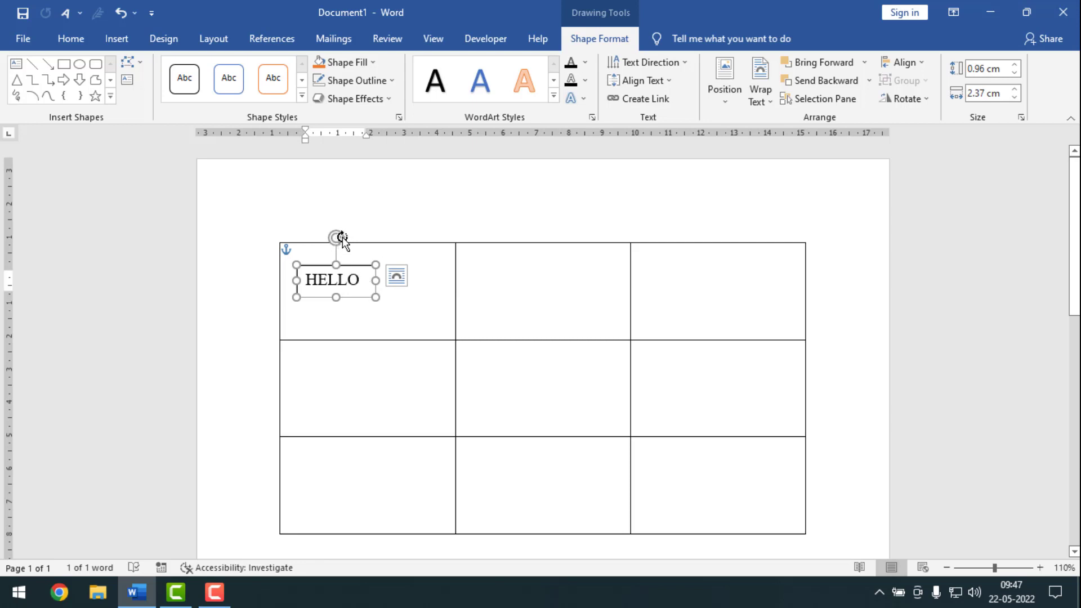
{"action": "left_click_drag", "start_coordinate": [342, 238], "coordinate": [306, 216]}
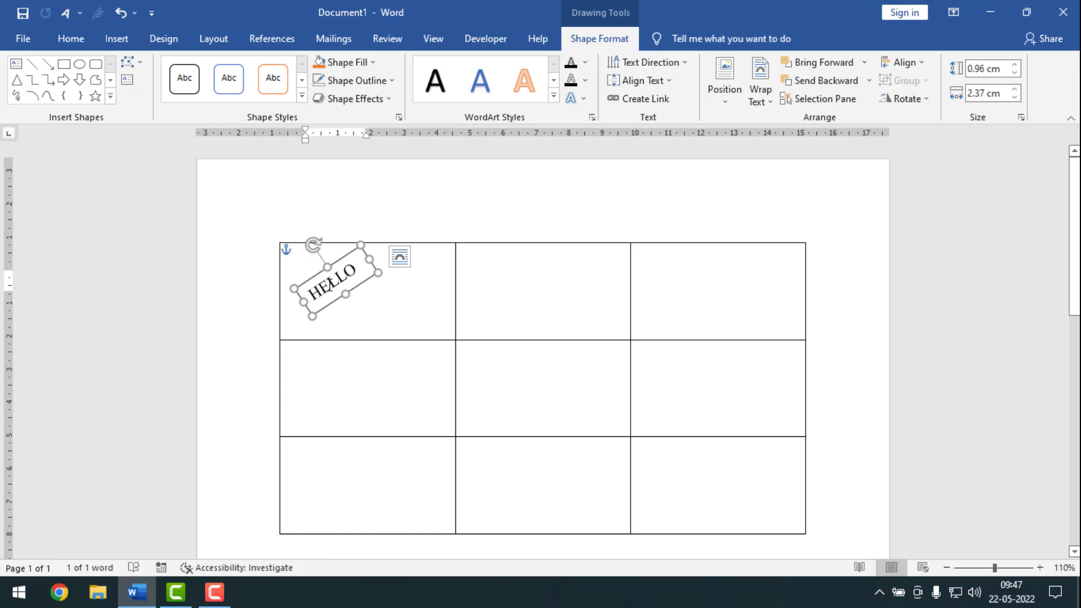
{"action": "mouse_move", "coordinate": [363, 295]}
{"action": "left_mouse_down"}
{"action": "mouse_move", "coordinate": [354, 307]}
{"action": "mouse_move", "coordinate": [370, 305]}
{"action": "left_mouse_up"}
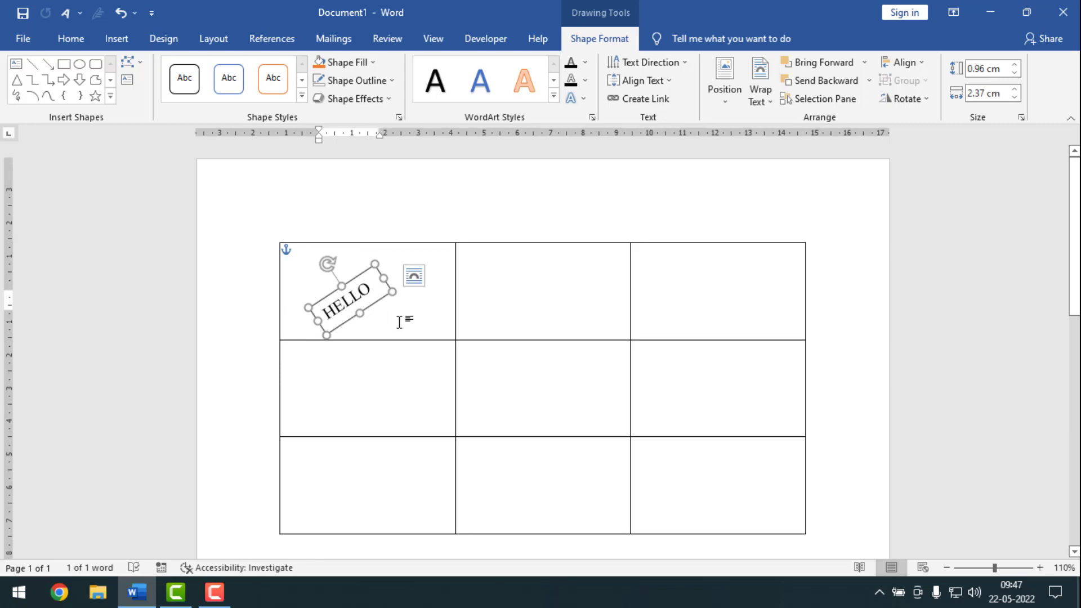
{"action": "left_click", "coordinate": [429, 322]}
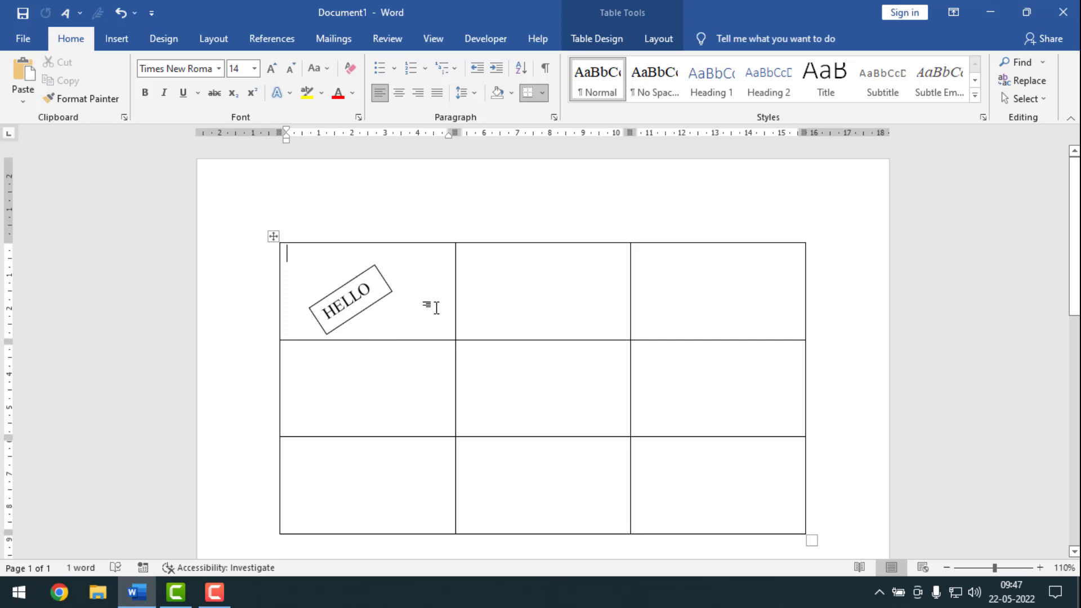
{"action": "left_click", "coordinate": [382, 303]}
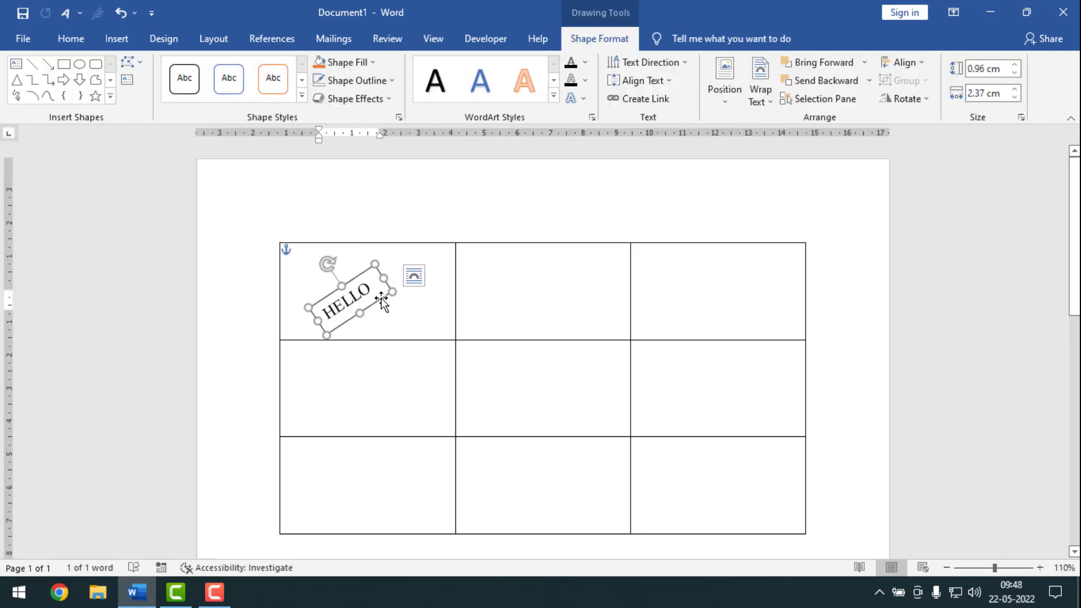
Set the HELLO text box's outline to No Outline
{"action": "right_click", "coordinate": [383, 302]}
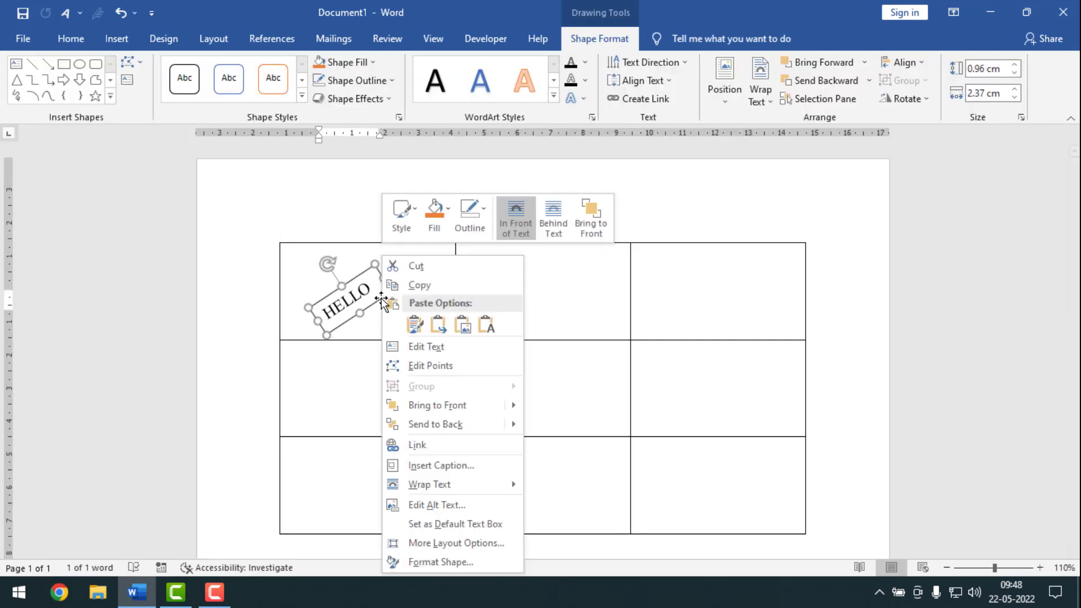
{"action": "left_click", "coordinate": [473, 228]}
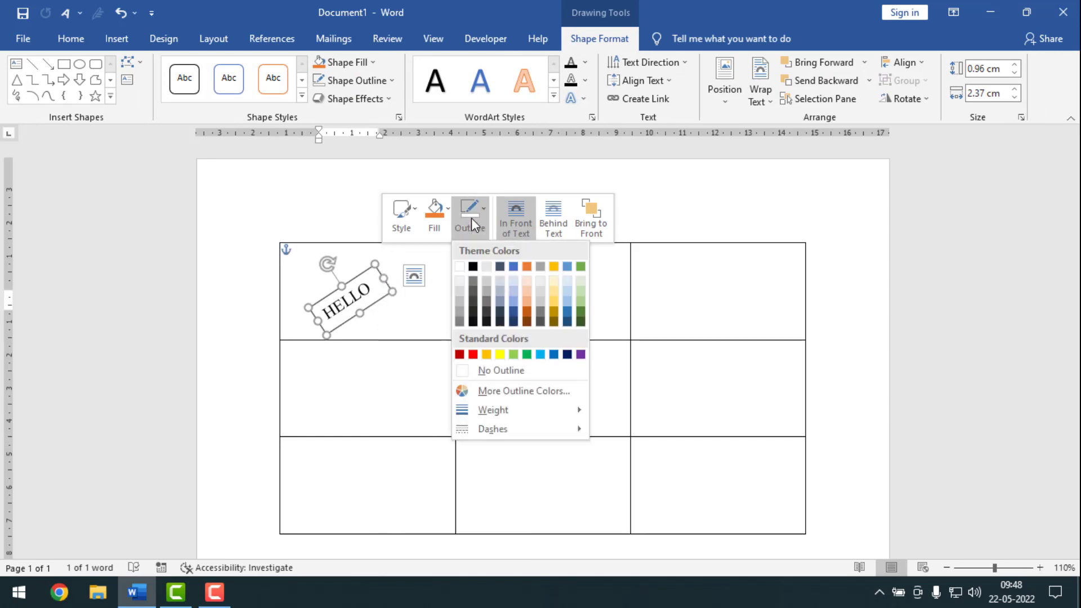
{"action": "left_click", "coordinate": [514, 372]}
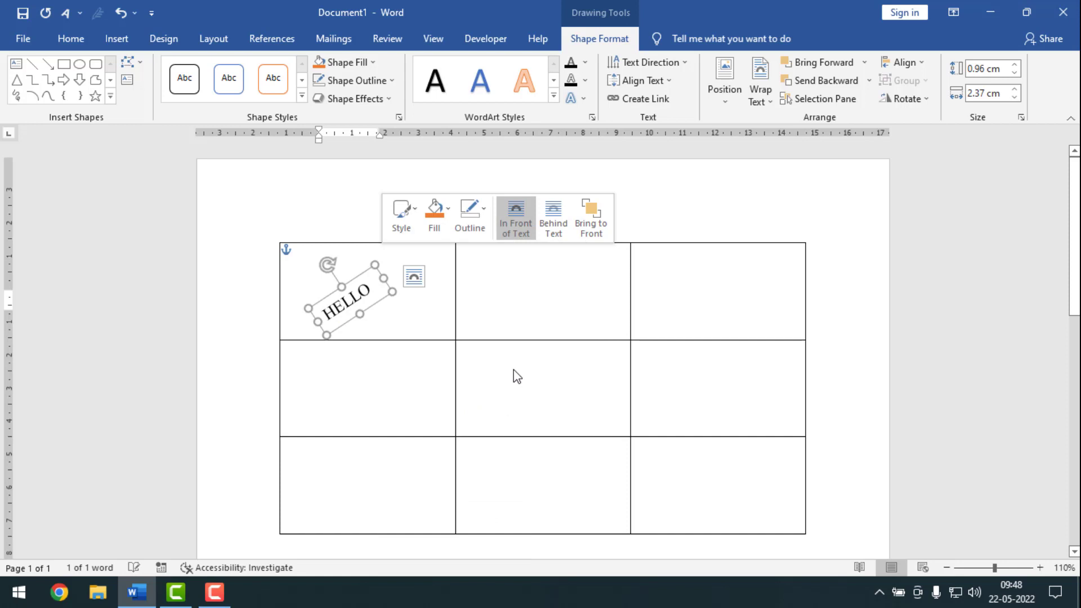
{"action": "left_click", "coordinate": [498, 294]}
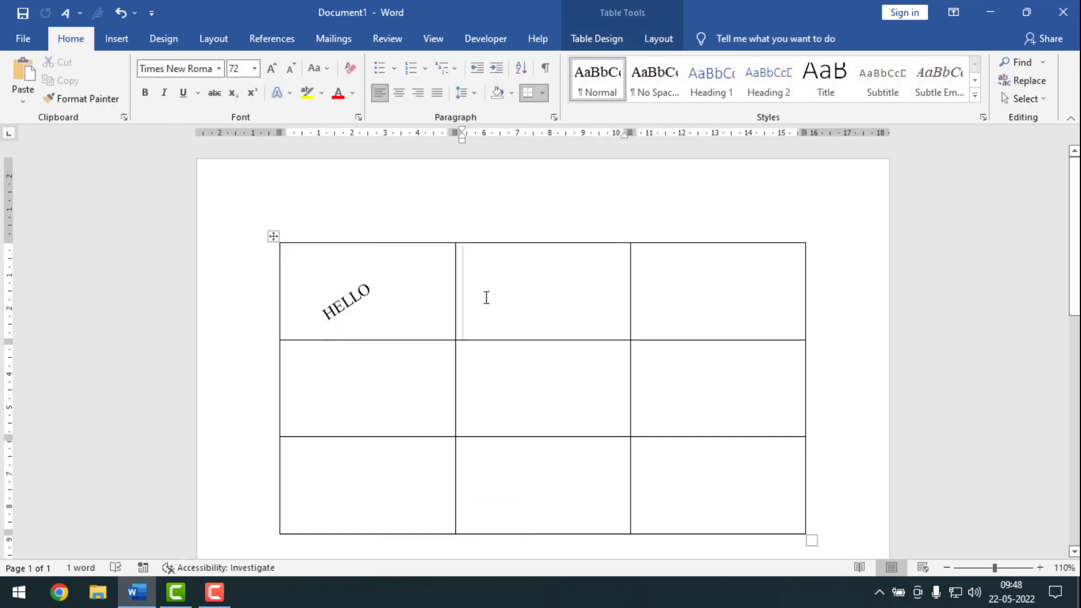
{"action": "left_click", "coordinate": [445, 311]}
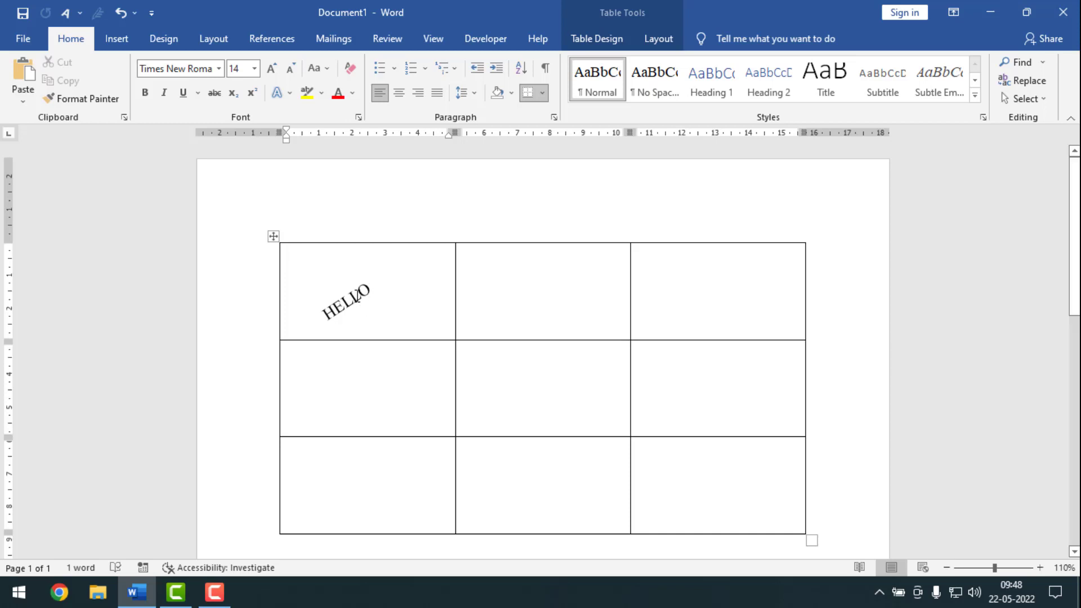
Try a steeper rotation for HELLO, then undo it back to the 30° tilt
{"action": "left_click", "coordinate": [372, 311]}
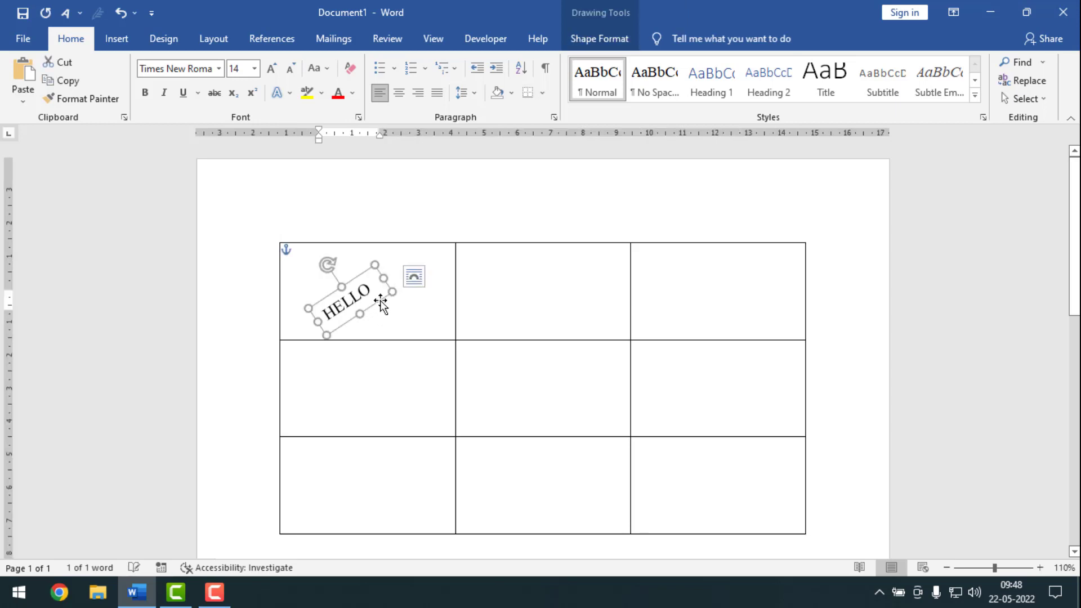
{"action": "left_click_drag", "start_coordinate": [326, 262], "coordinate": [236, 285]}
{"action": "left_click", "coordinate": [413, 308]}
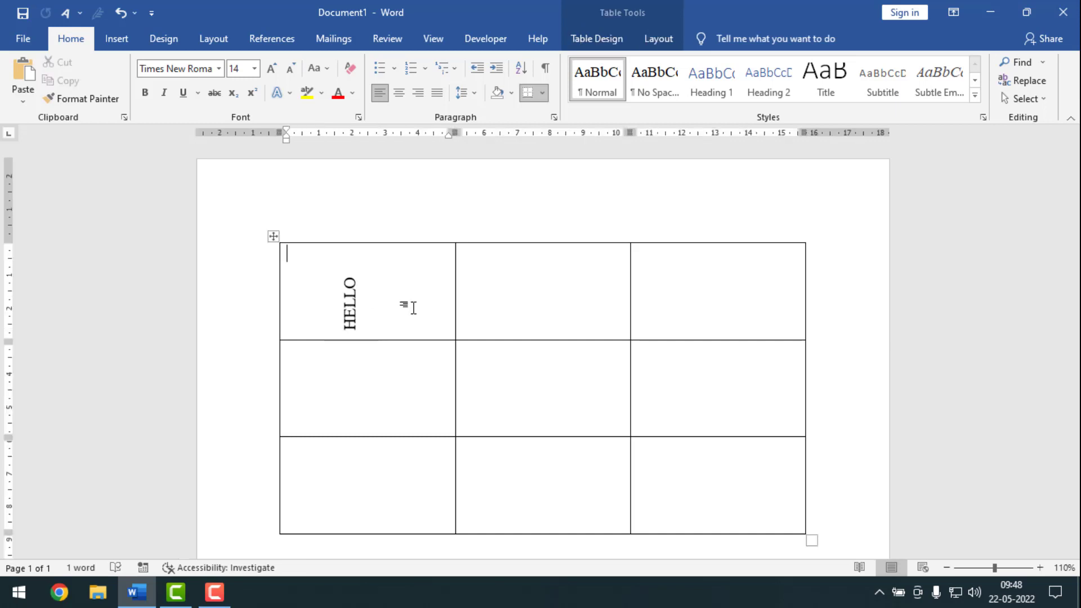
{"action": "key", "text": "ctrl+z"}
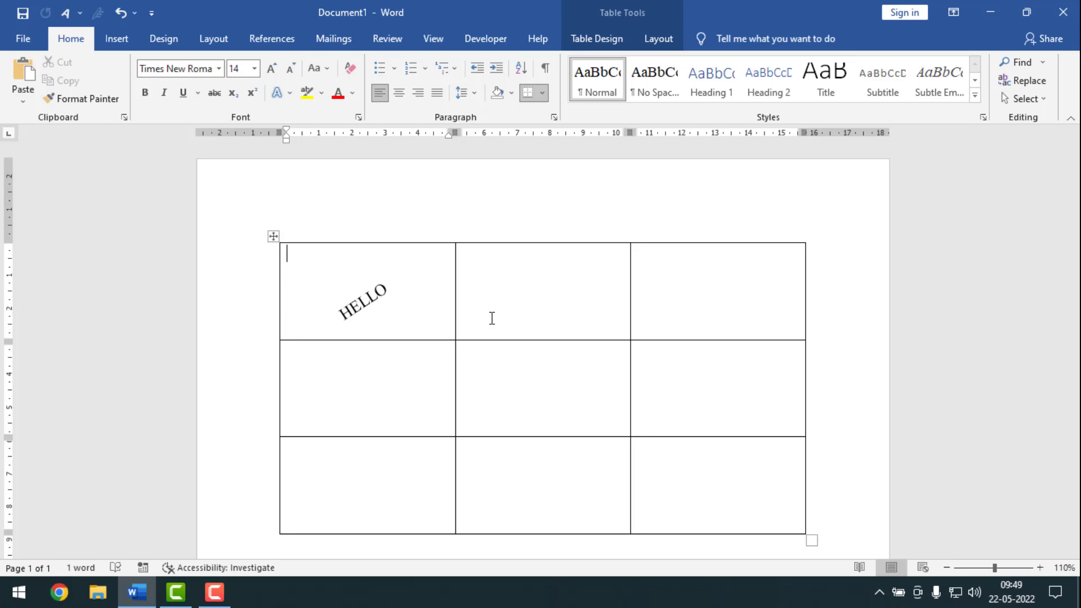
Type FRIENDS in the second top cell, then cut it to the clipboard
{"action": "left_click", "coordinate": [539, 331]}
{"action": "type", "text": "FRIENDS"}
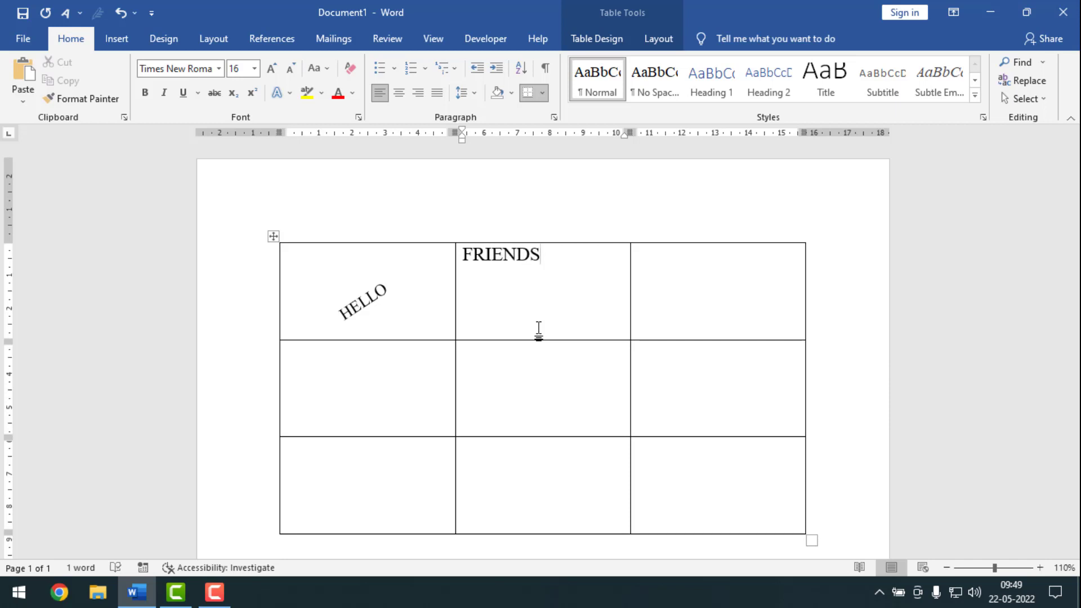
{"action": "left_click_drag", "start_coordinate": [523, 254], "coordinate": [304, 251]}
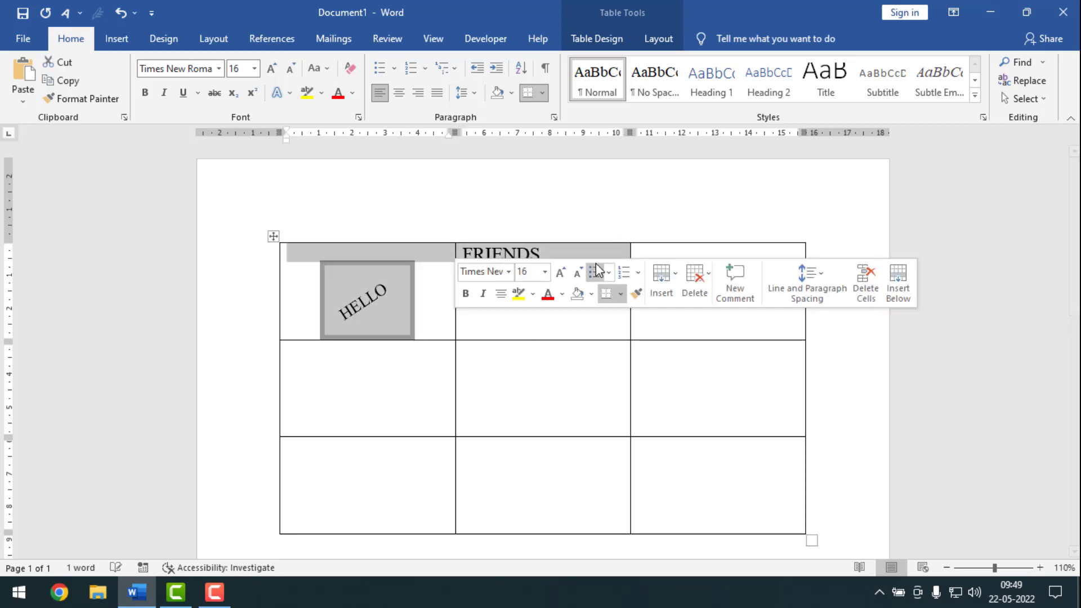
{"action": "left_click_drag", "start_coordinate": [542, 253], "coordinate": [464, 254]}
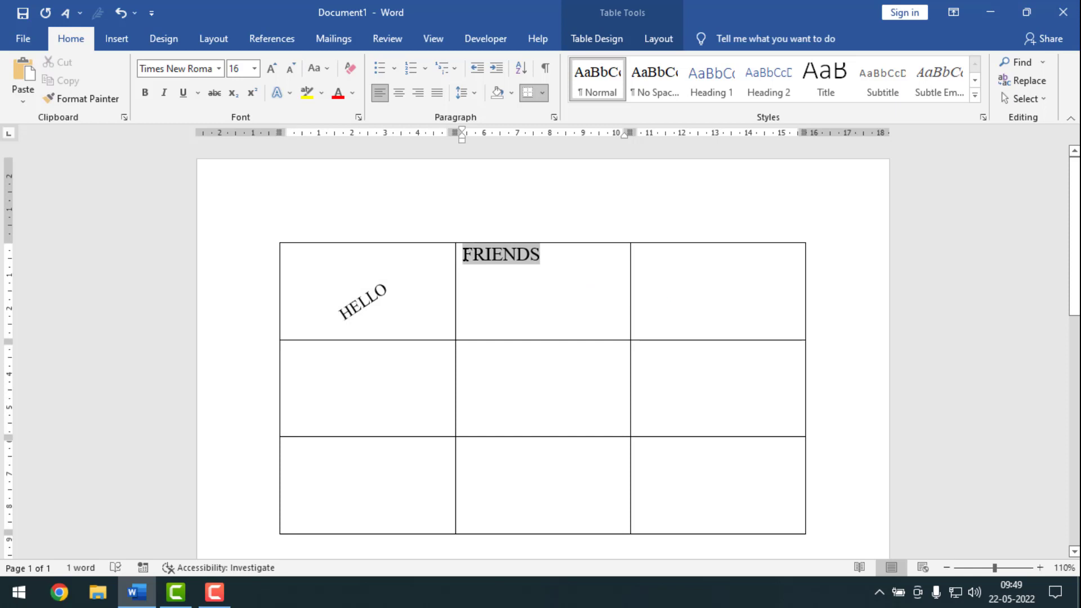
{"action": "right_click", "coordinate": [495, 255]}
{"action": "left_click", "coordinate": [533, 268]}
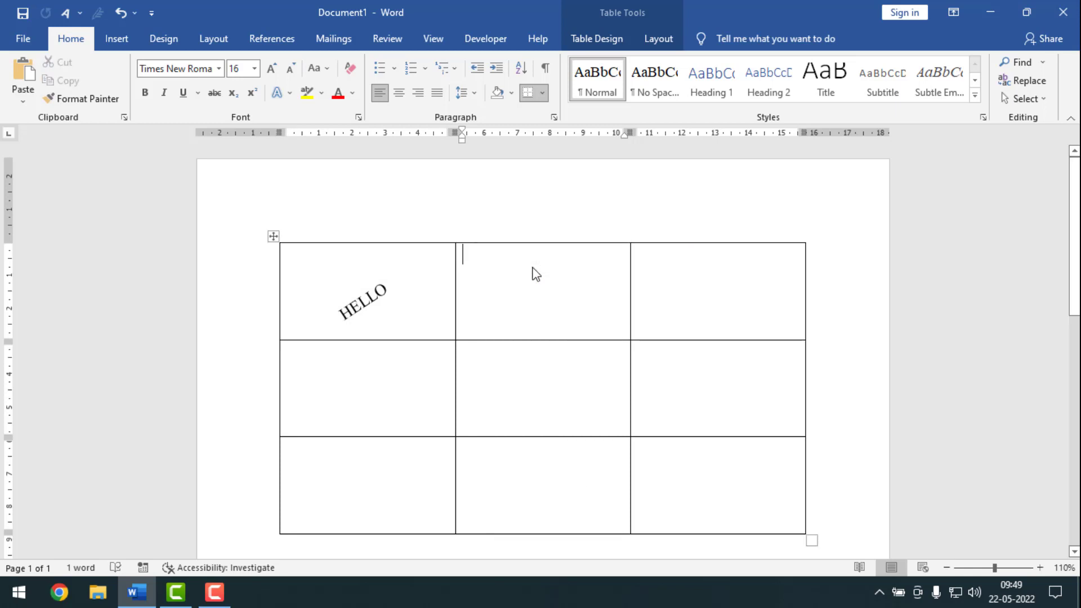
{"action": "left_click", "coordinate": [115, 39]}
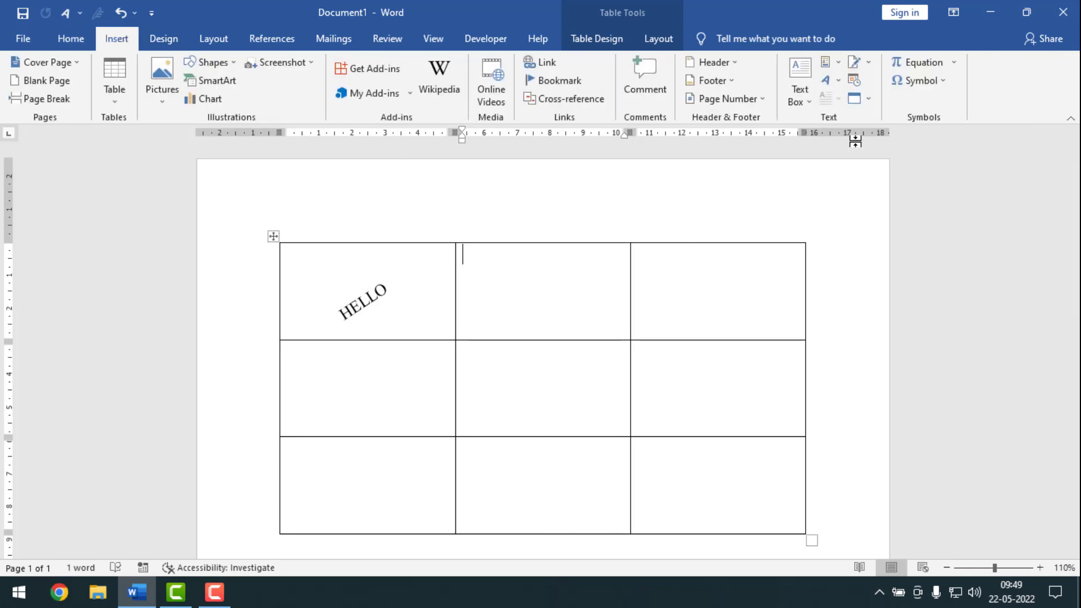
Draw a text box in the second top cell, paste FRIENDS with Merge Formatting, and shrink it
{"action": "left_click", "coordinate": [800, 90]}
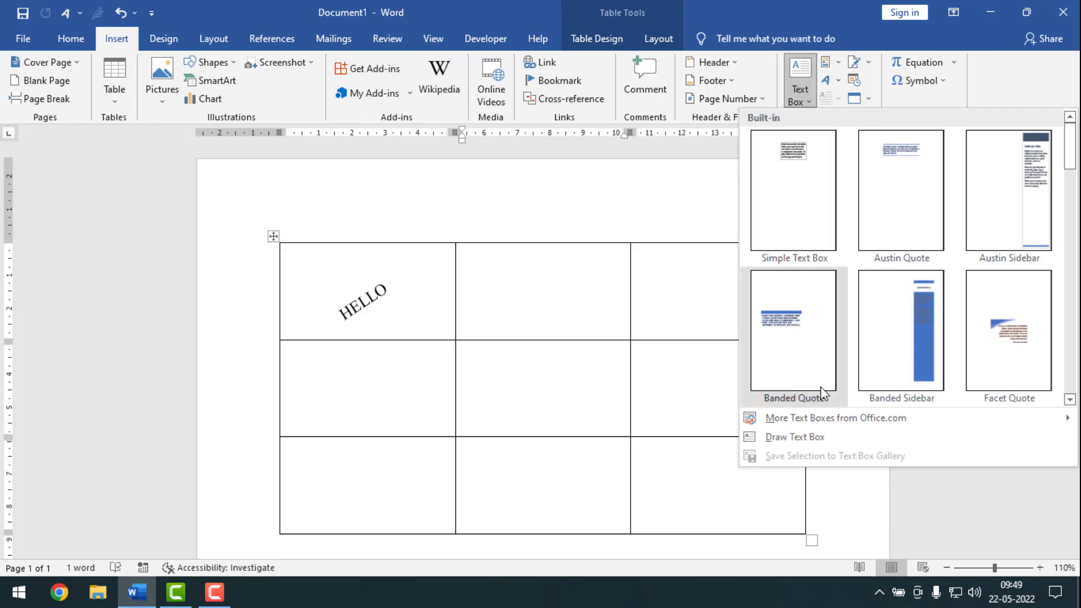
{"action": "left_click", "coordinate": [794, 437]}
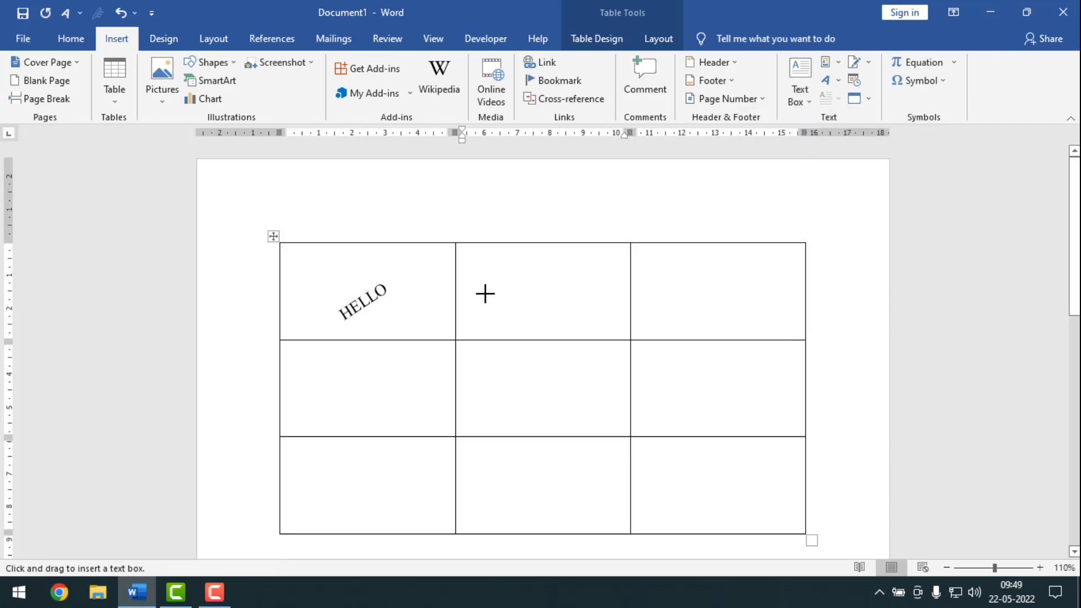
{"action": "left_click_drag", "start_coordinate": [475, 268], "coordinate": [606, 321]}
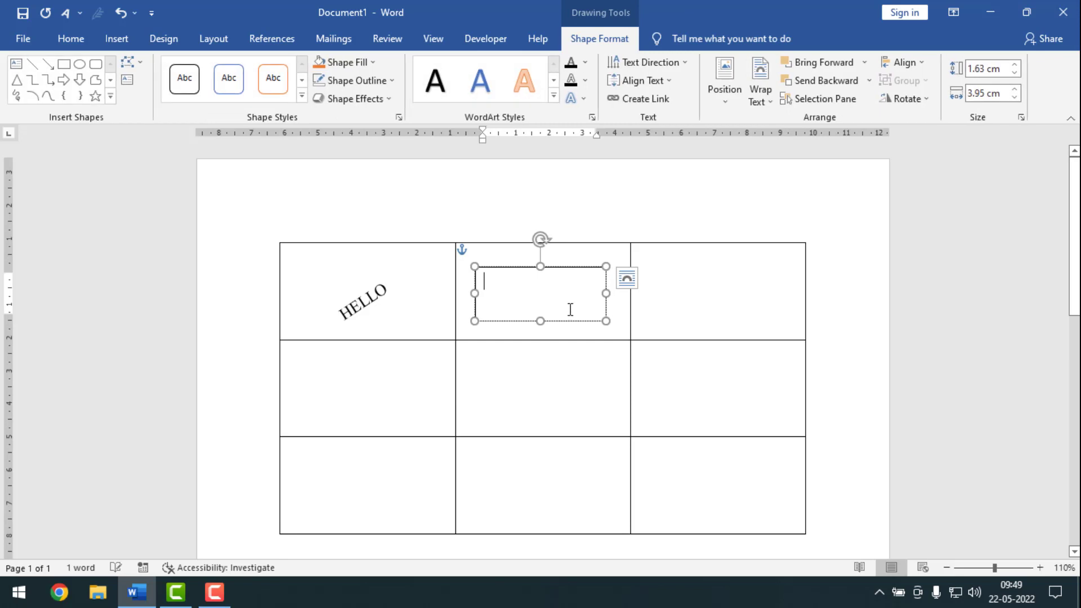
{"action": "right_click", "coordinate": [497, 275]}
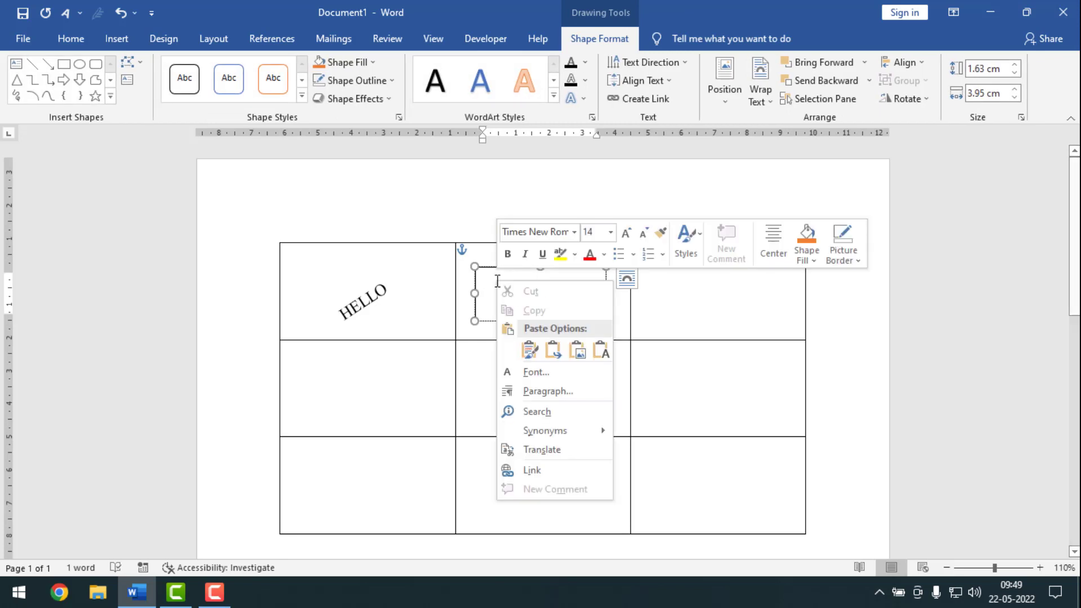
{"action": "left_click", "coordinate": [560, 346]}
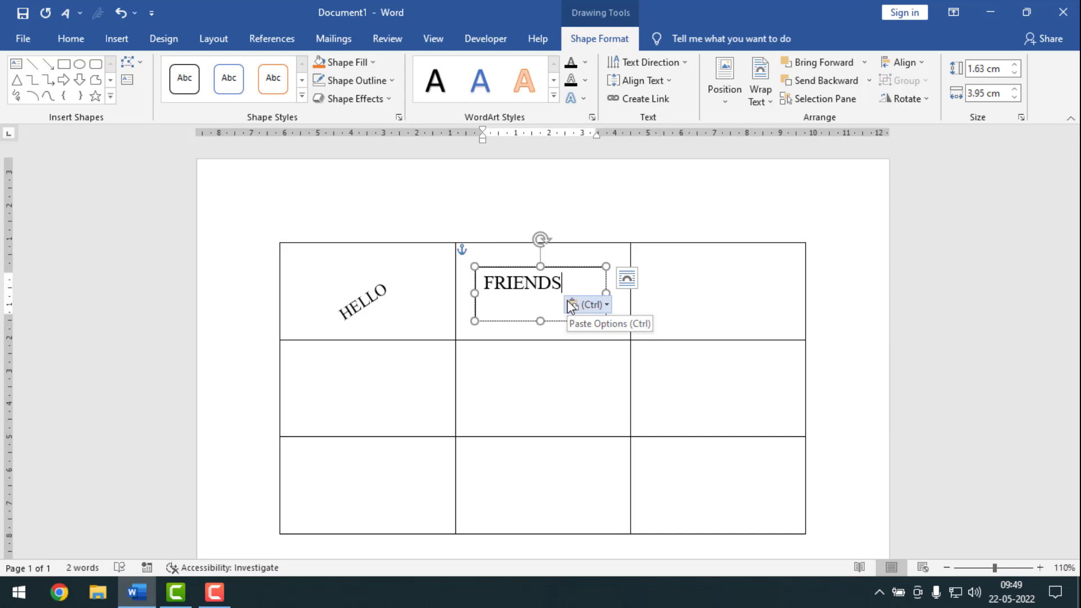
{"action": "left_click_drag", "start_coordinate": [606, 321], "coordinate": [575, 302]}
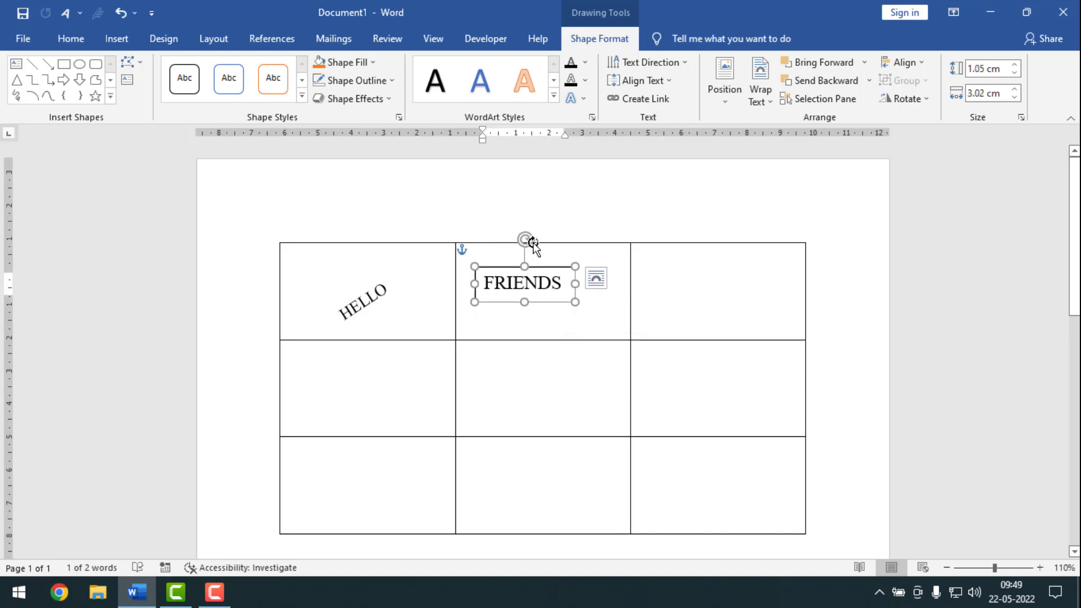
Tilt the FRIENDS box to HELLO's angle and move it lower in its cell
{"action": "left_click_drag", "start_coordinate": [526, 239], "coordinate": [494, 227]}
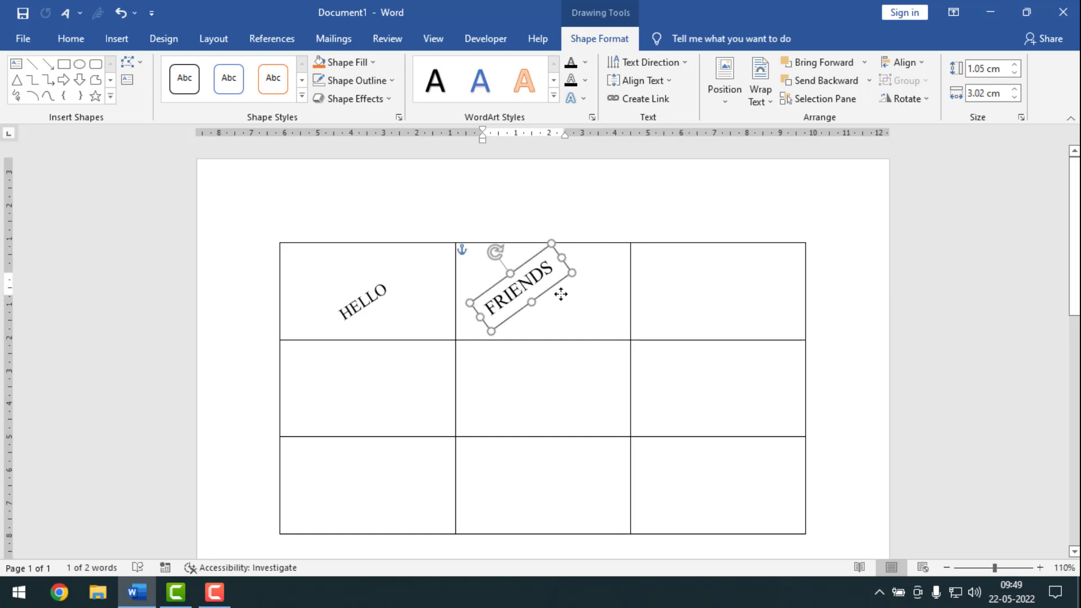
{"action": "left_click_drag", "start_coordinate": [564, 303], "coordinate": [564, 264]}
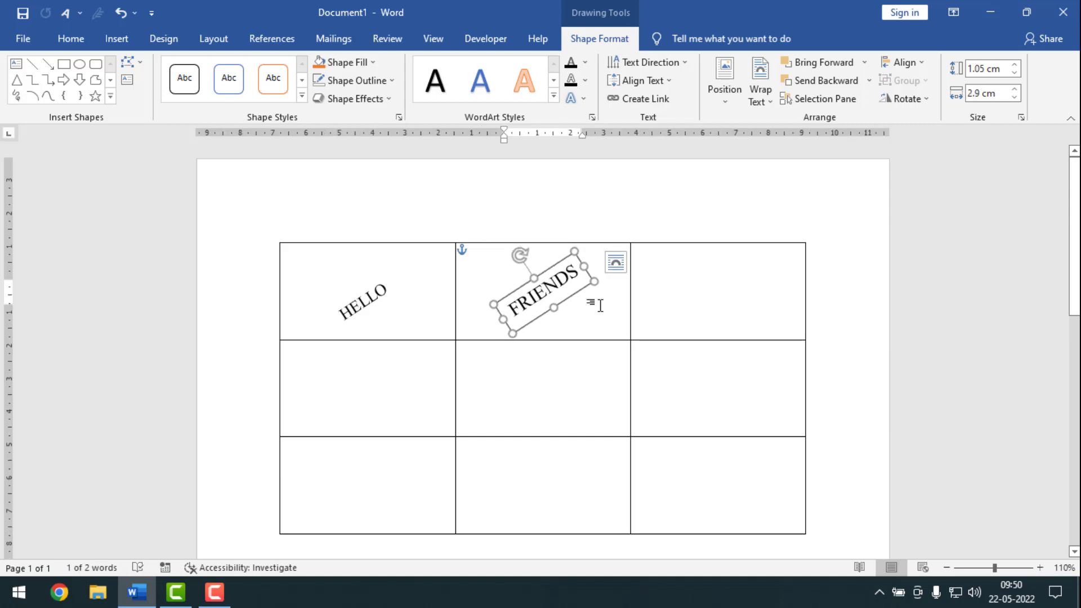
{"action": "left_click", "coordinate": [666, 306]}
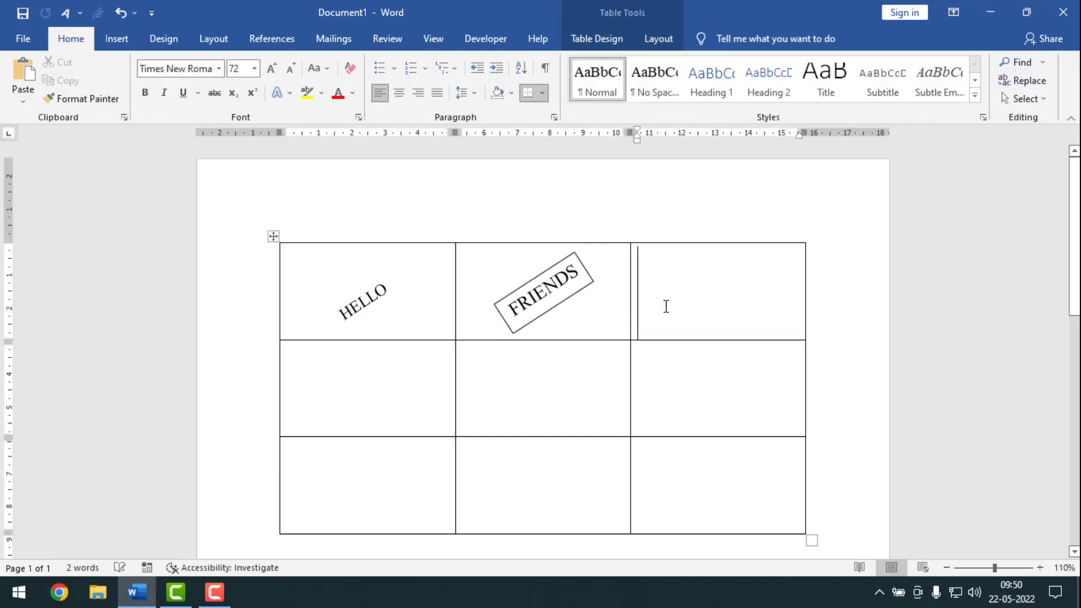
{"action": "left_click", "coordinate": [581, 292]}
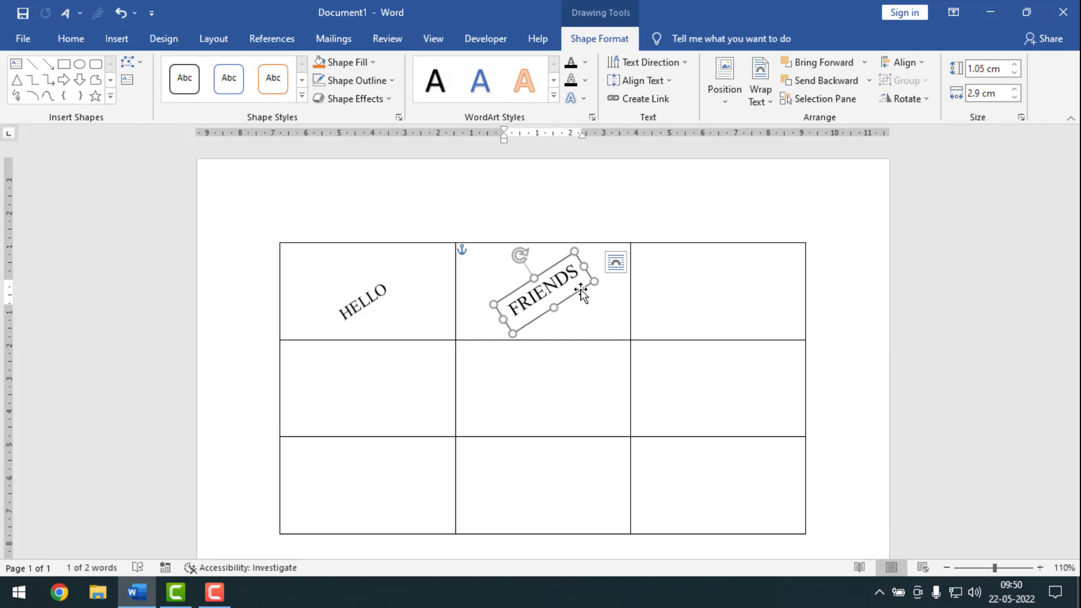
Set the FRIENDS text box's outline to No Outline
{"action": "right_click", "coordinate": [582, 292]}
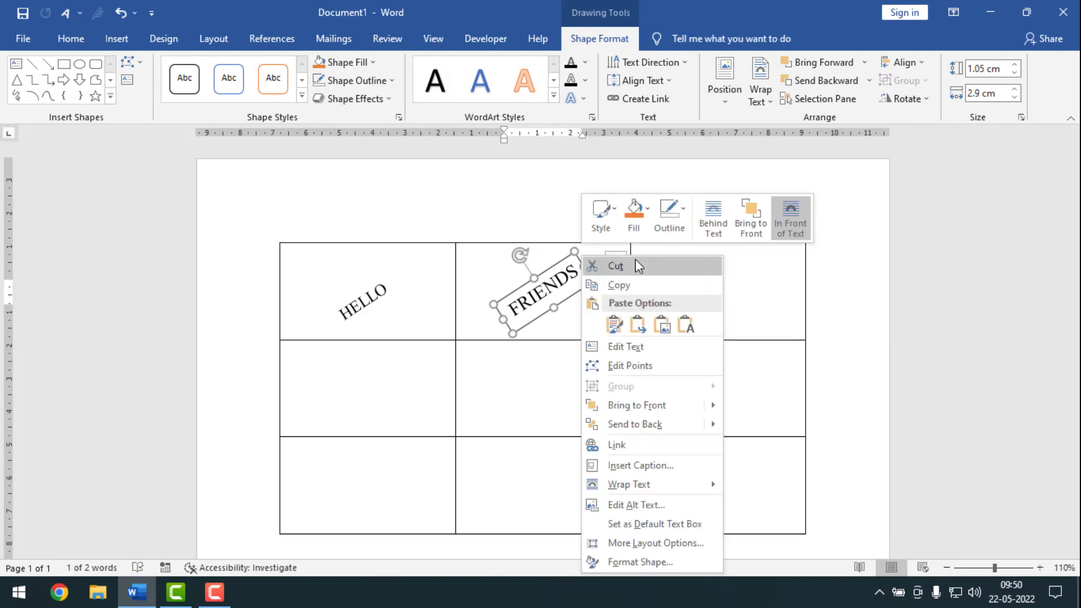
{"action": "left_click", "coordinate": [676, 215]}
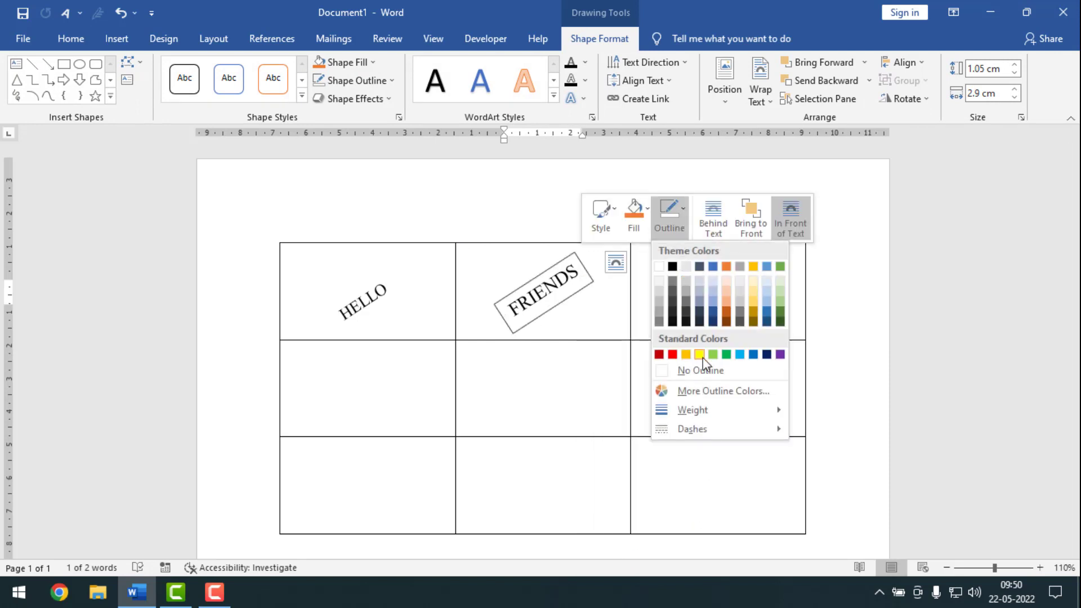
{"action": "left_click", "coordinate": [713, 372]}
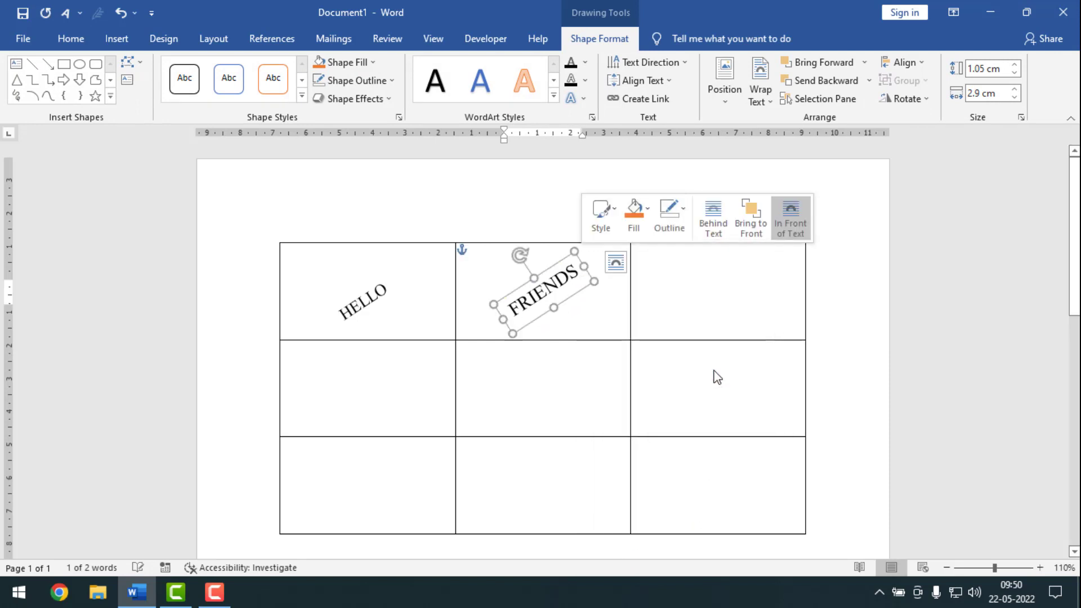
{"action": "left_click", "coordinate": [697, 297]}
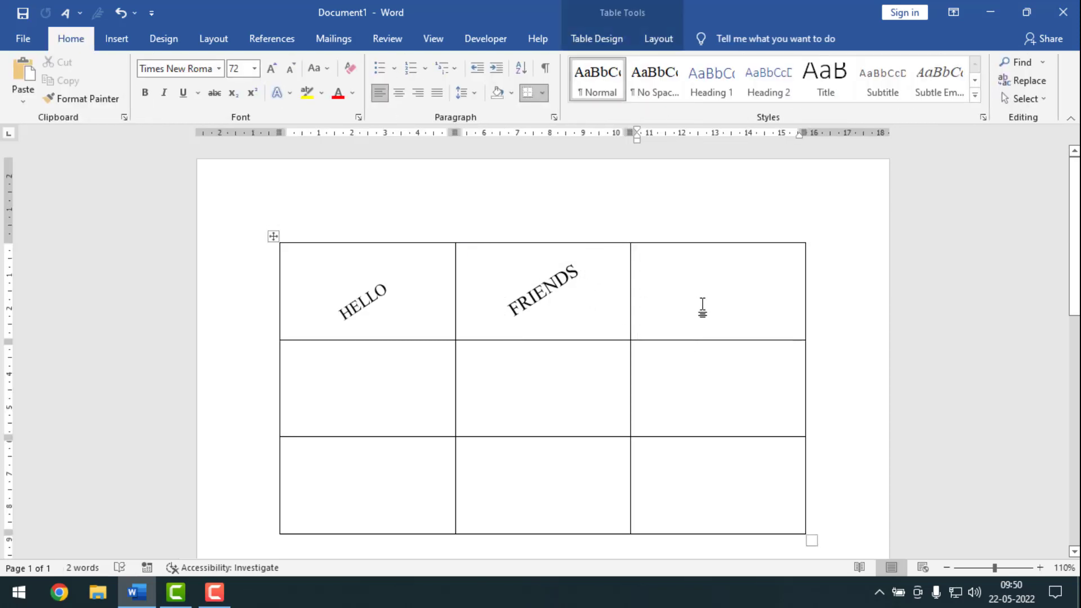